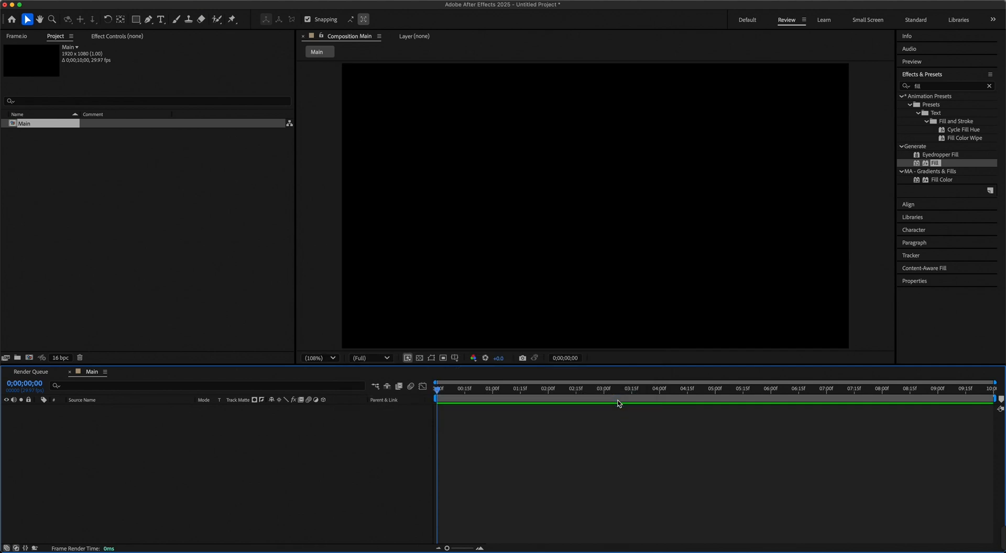
Create a new composition named "Text" with a height of 112 px.
click(29, 358)
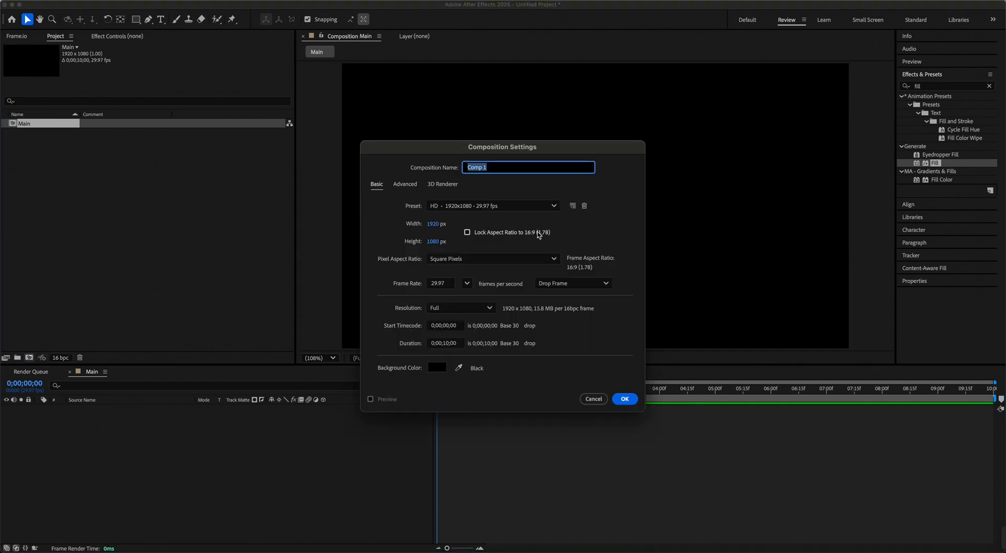
text(Text)
click(433, 244)
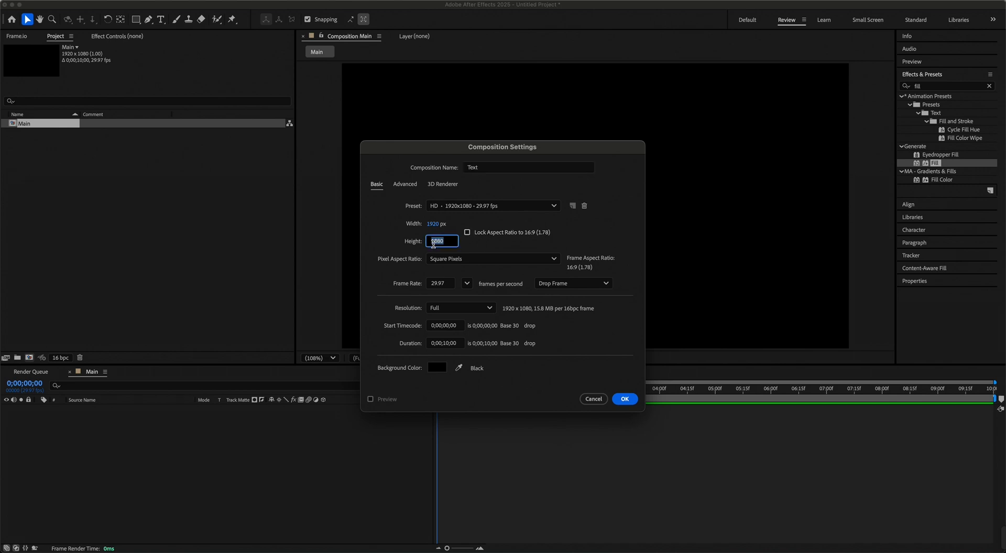
text(112)
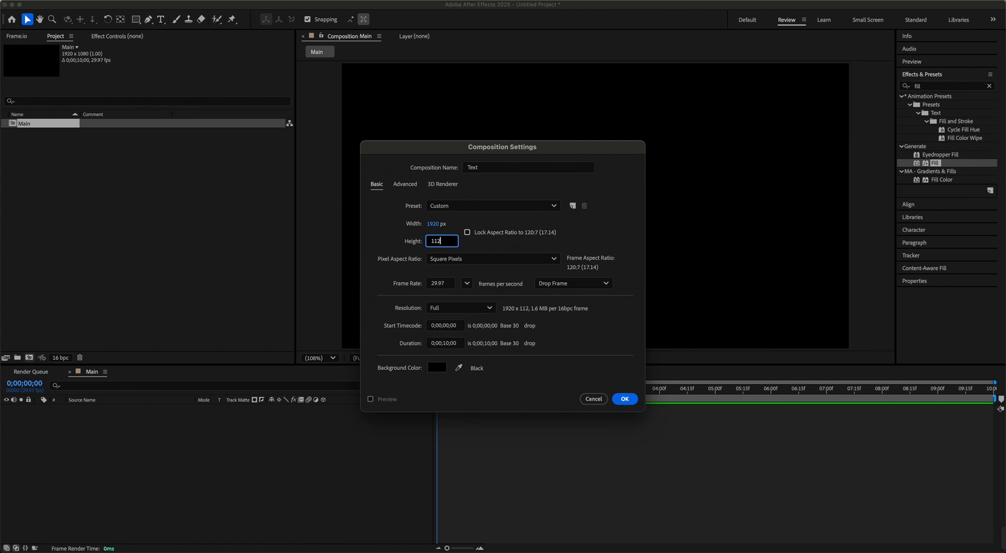
click(625, 401)
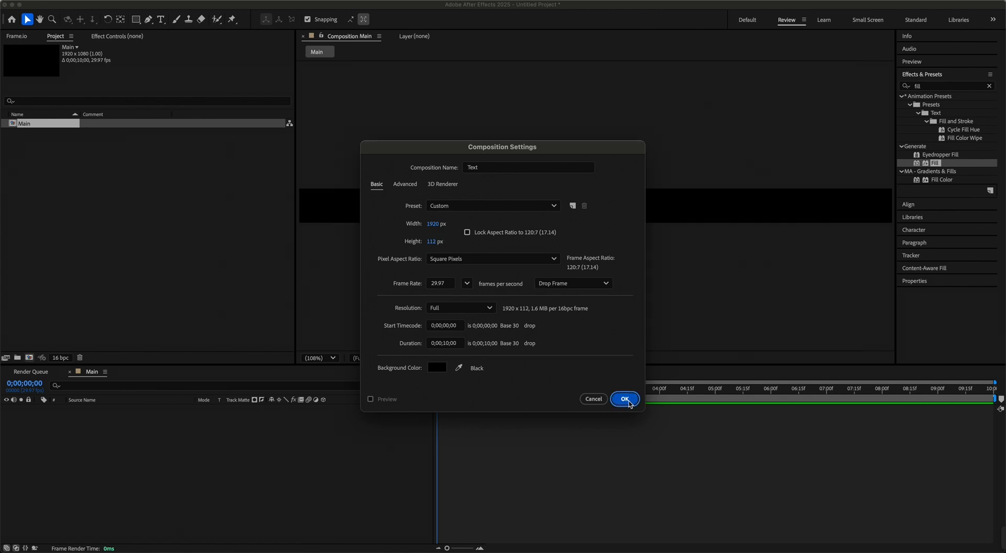
Add a text layer reading "cool text animation" to the Text composition.
click(161, 19)
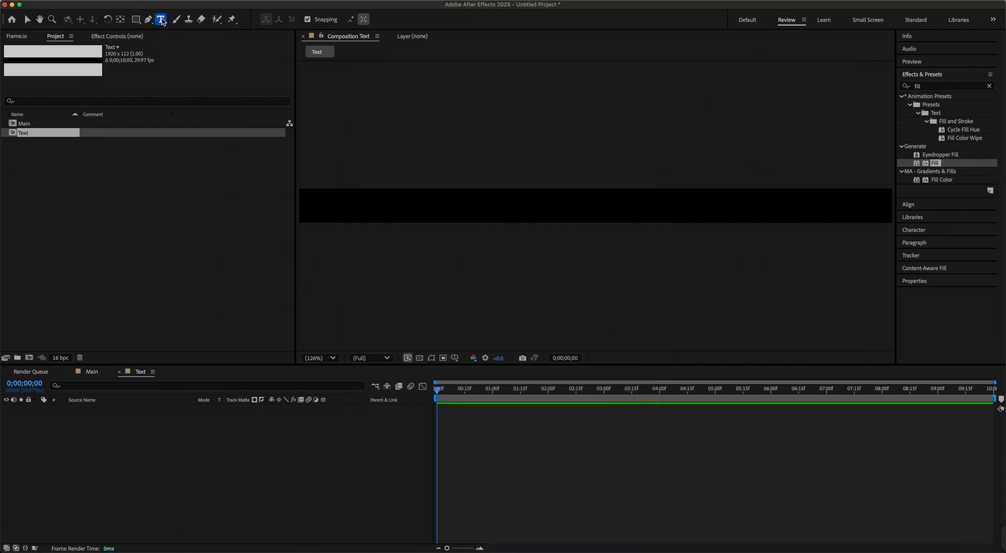
click(465, 211)
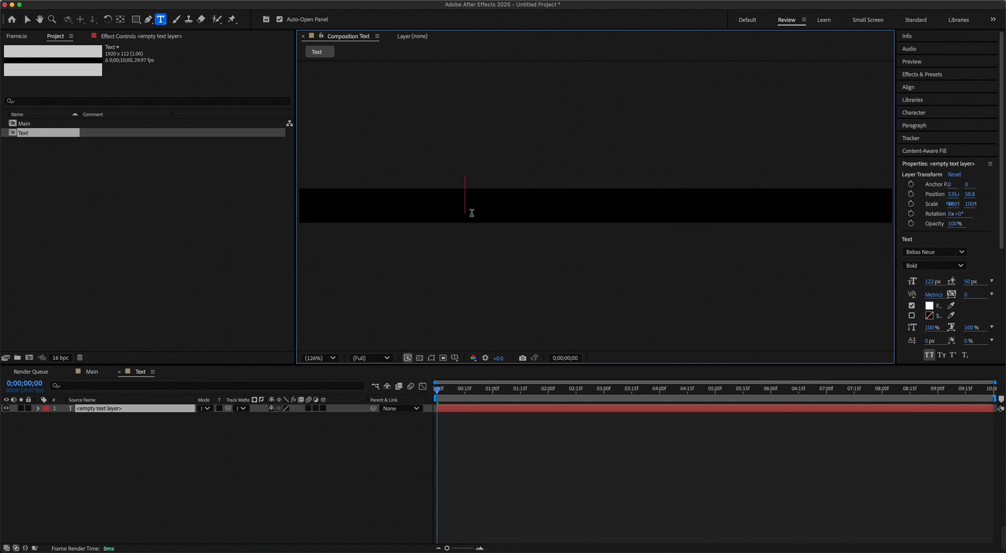
text(cool te)
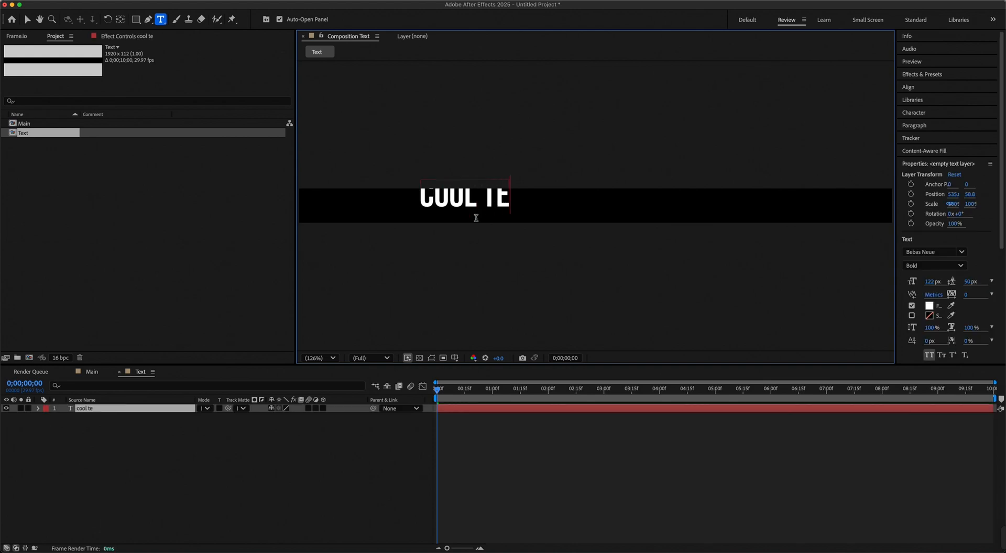
text(xt animatio)
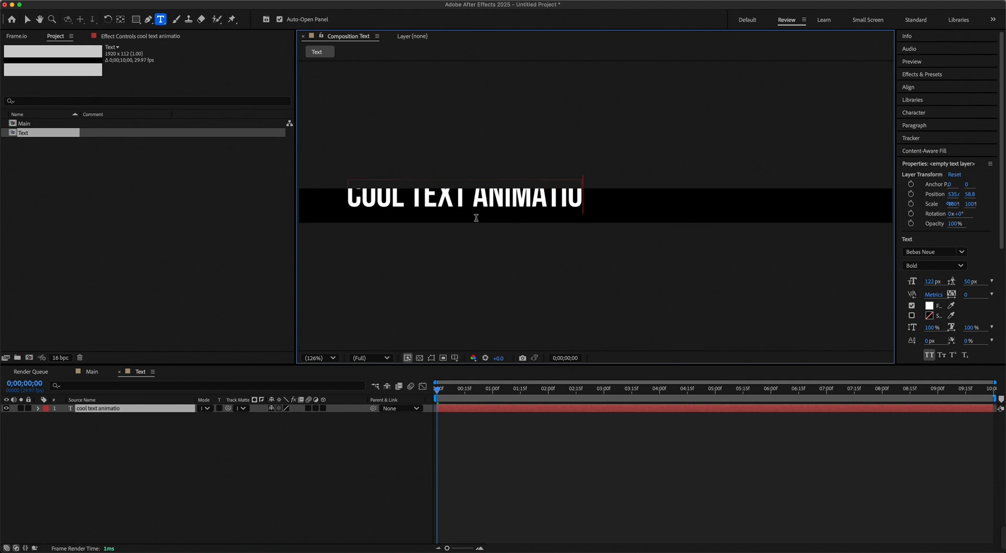
text(n)
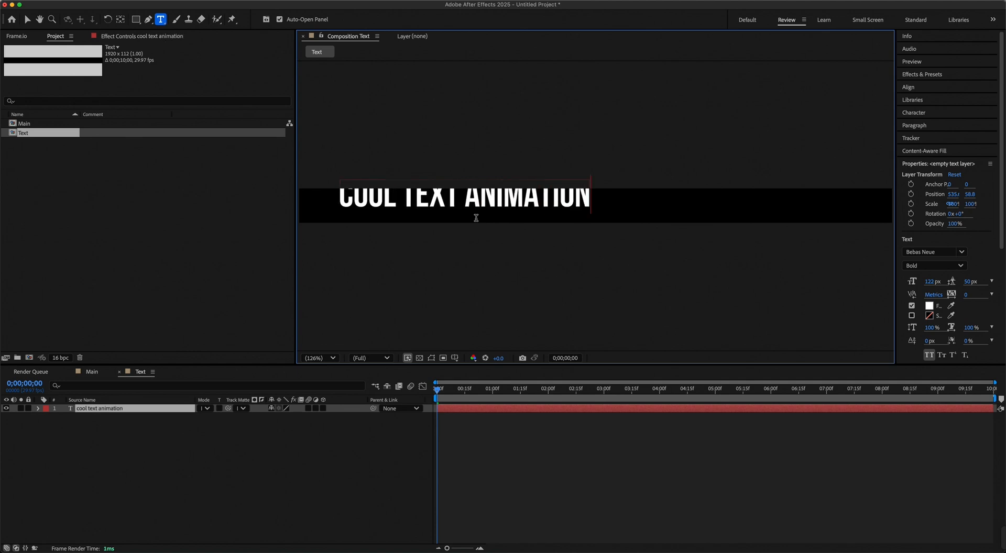
Center the text layer horizontally and vertically within the composition.
click(909, 88)
click(921, 119)
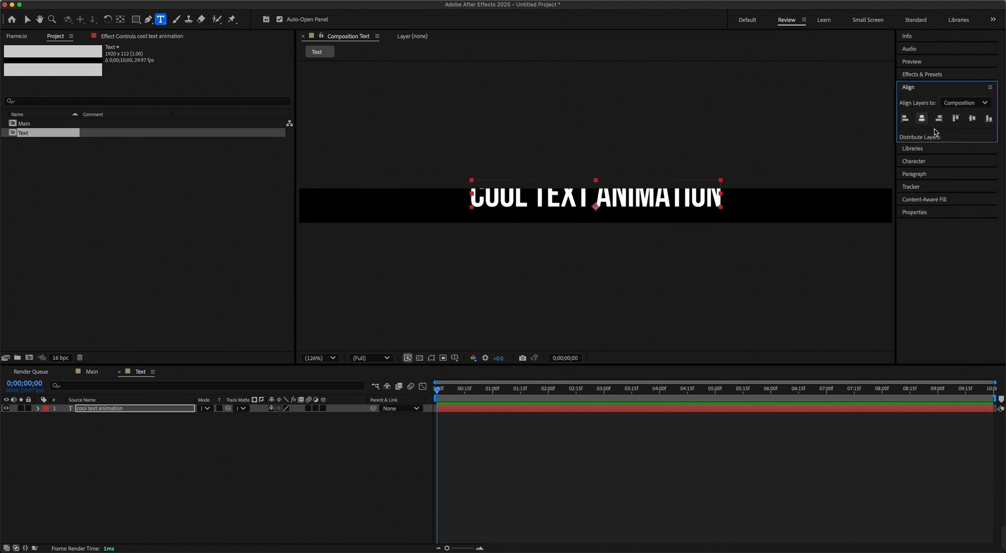
click(972, 119)
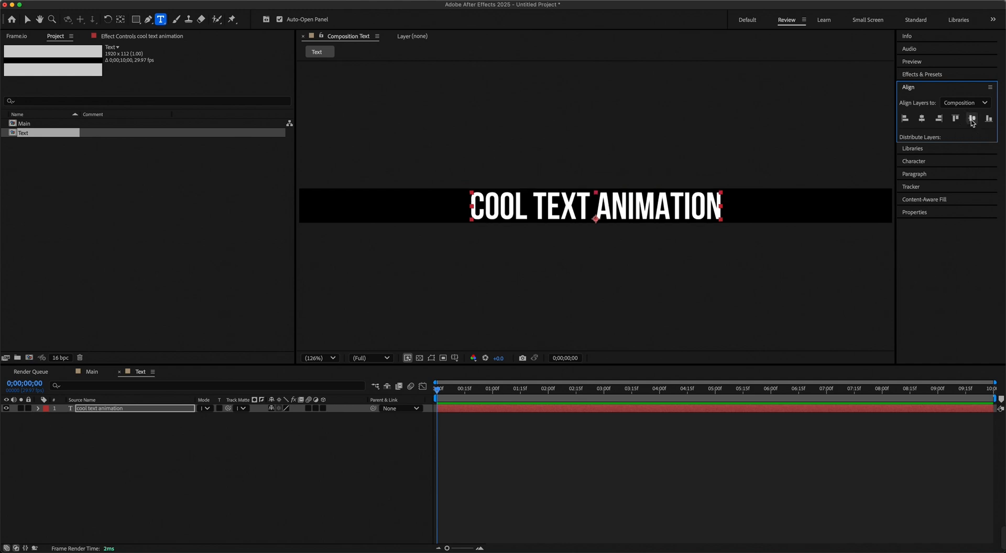
Place the Text composition in Main and pre-compose it as "Parten", moving all attributes into the new composition.
click(92, 373)
drag(32, 135, 96, 439)
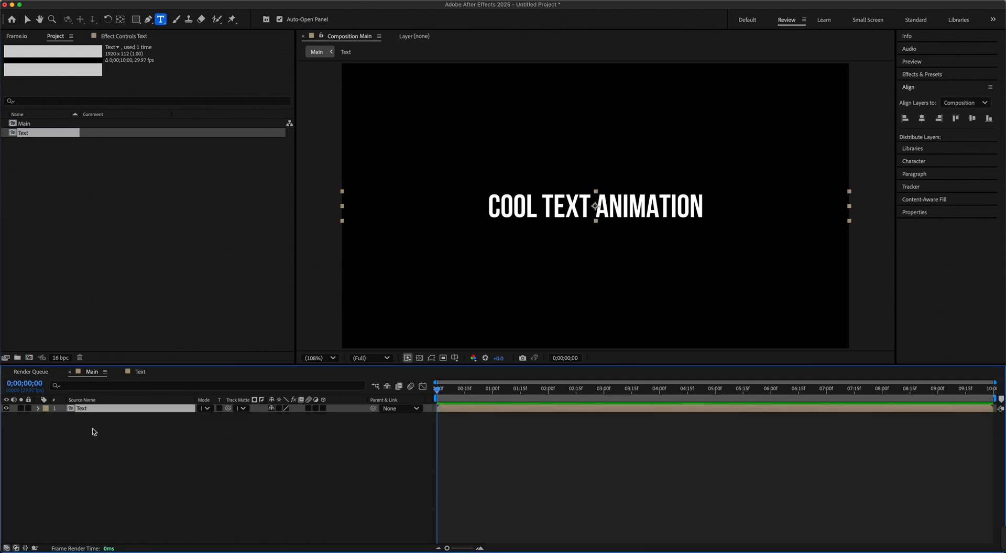
right_click(89, 415)
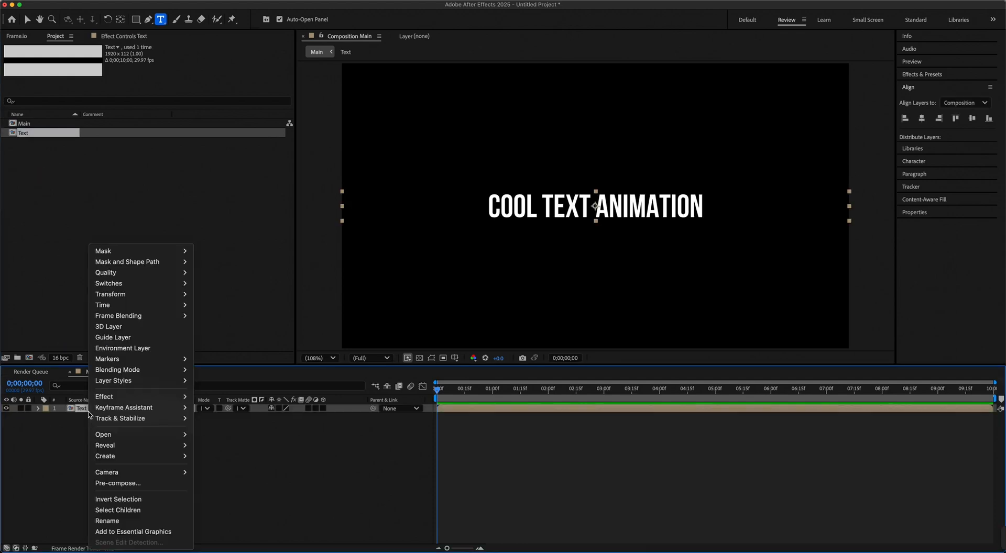
click(116, 483)
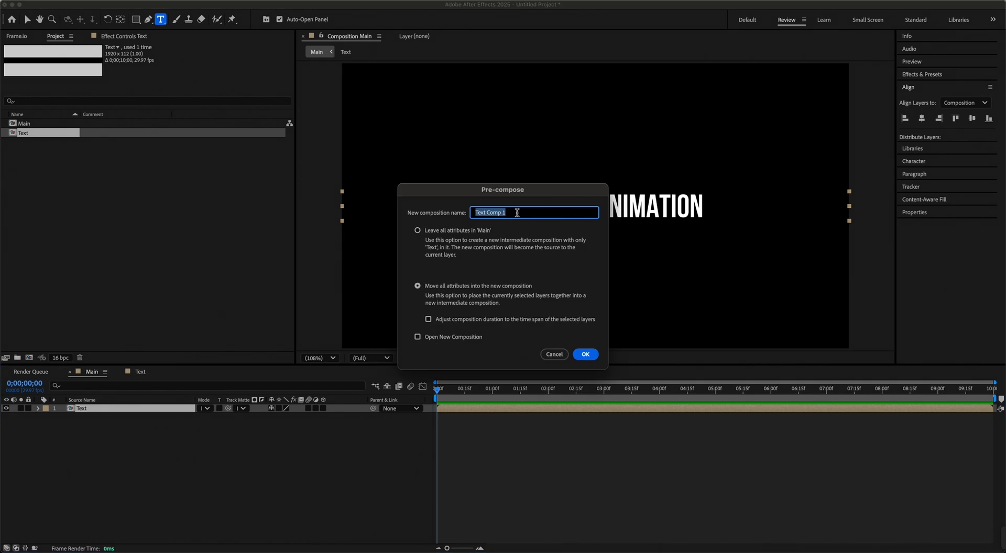
text(Partel)
key(BackSpace)
text(n)
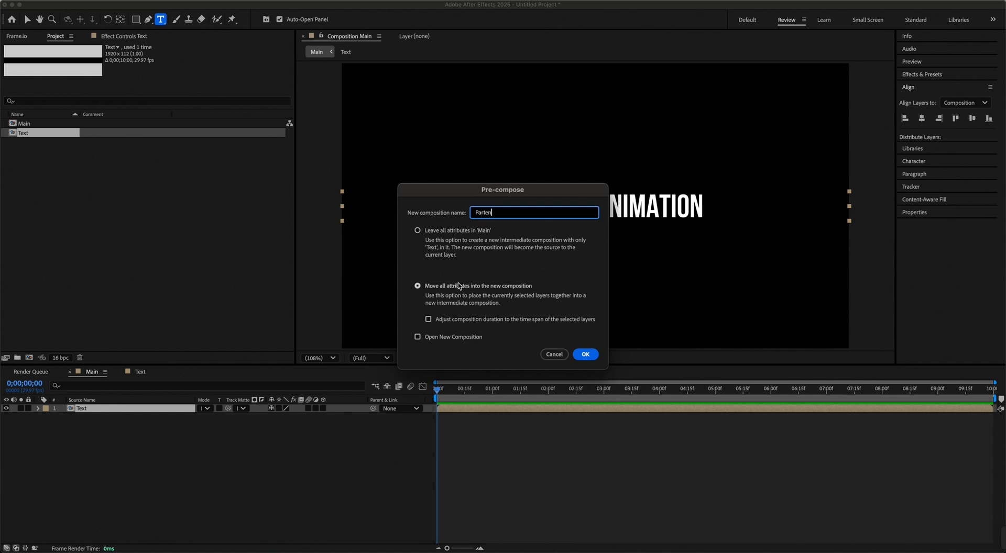
click(584, 355)
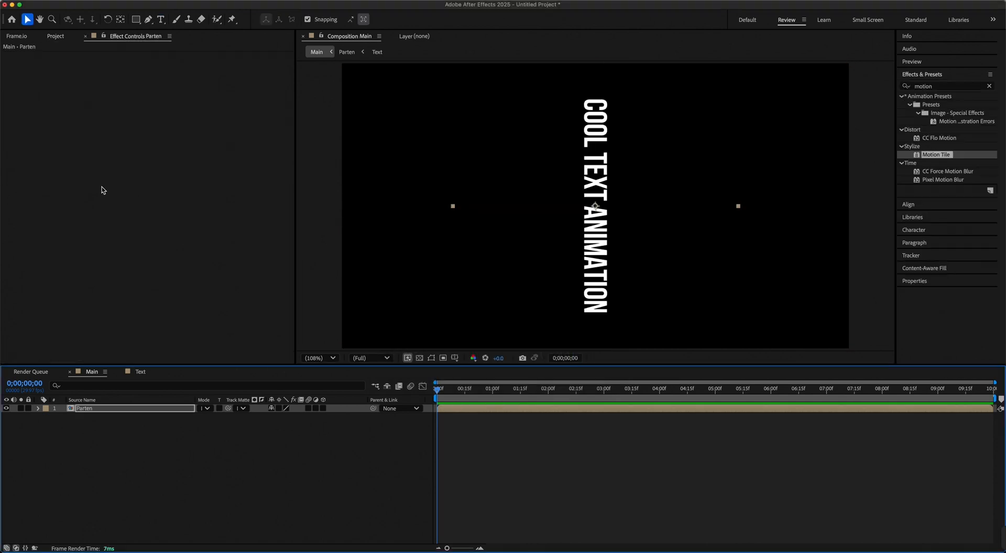
Open the Parten composition and set the Text layer's rotation to 90°.
click(60, 36)
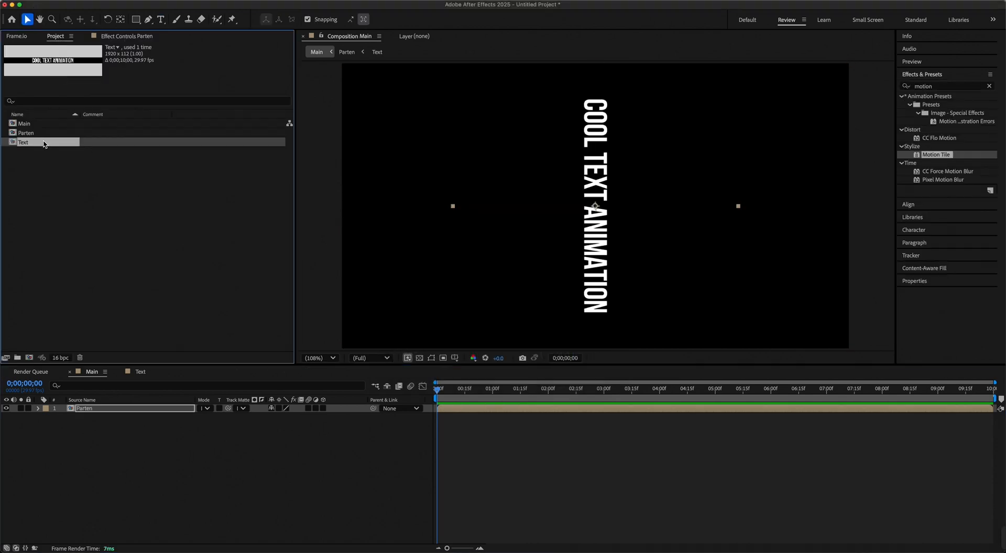
double_click(26, 133)
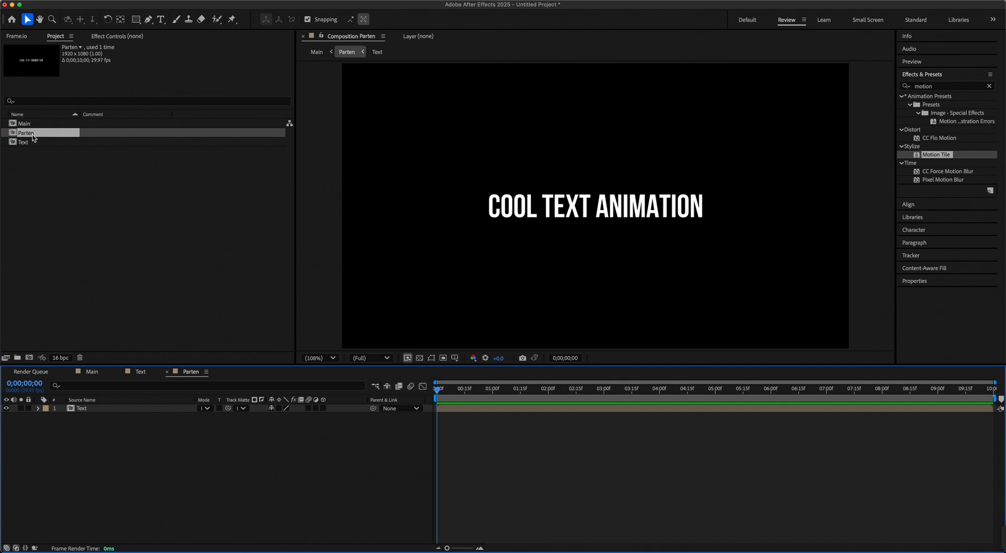
click(131, 411)
key(r)
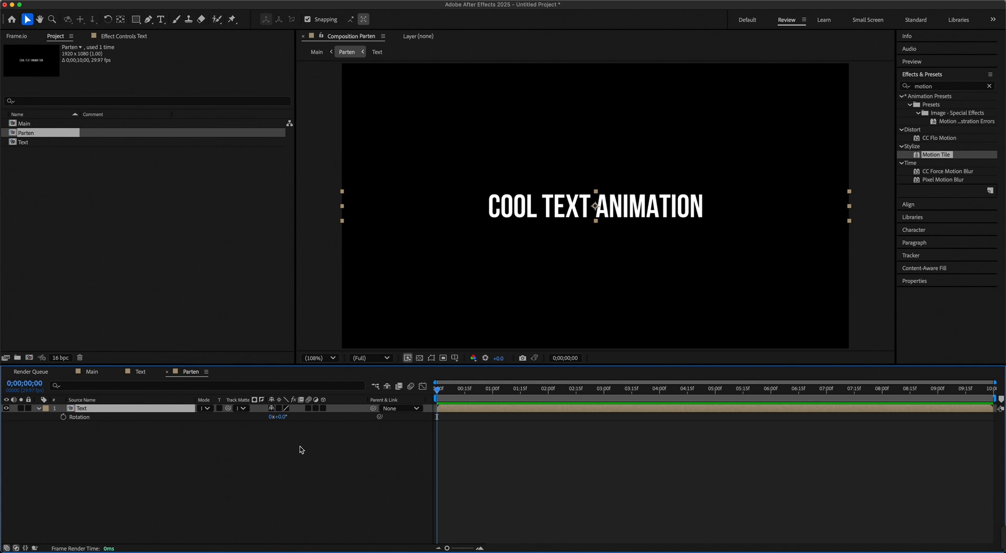
click(282, 417)
text(90)
key(Return)
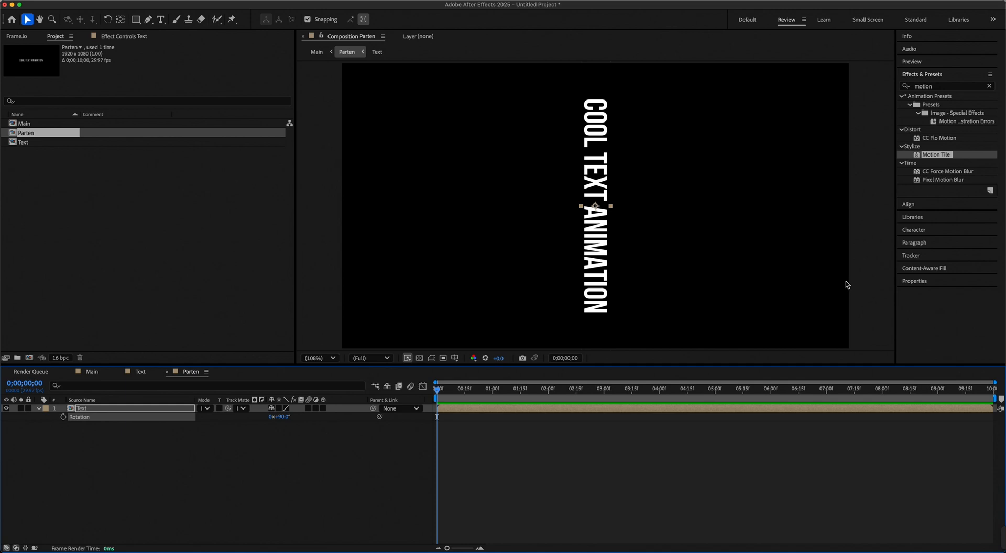
Apply Motion Tile to the Text layer and set its Output Height to 1800.
click(918, 156)
drag(918, 155, 147, 411)
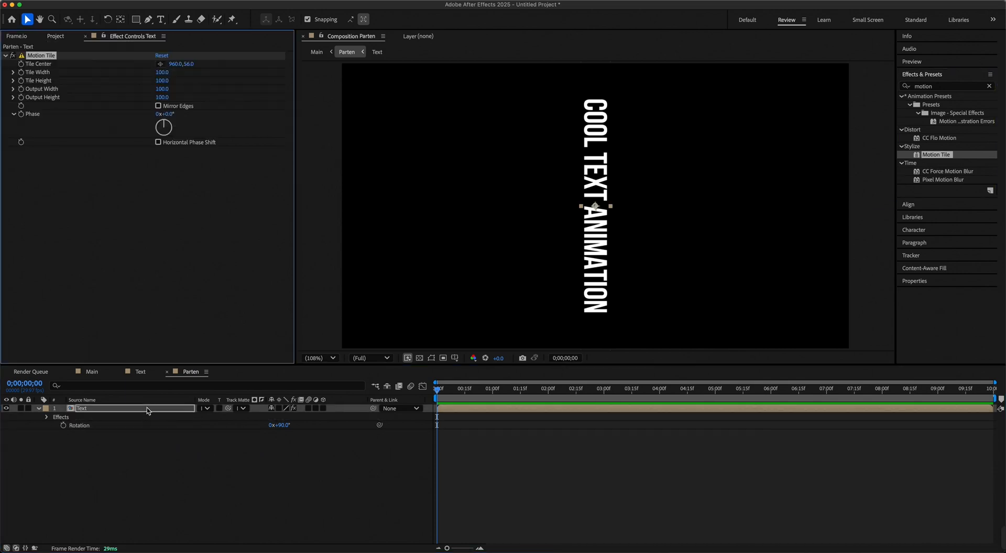
click(162, 97)
text(1800)
key(Return)
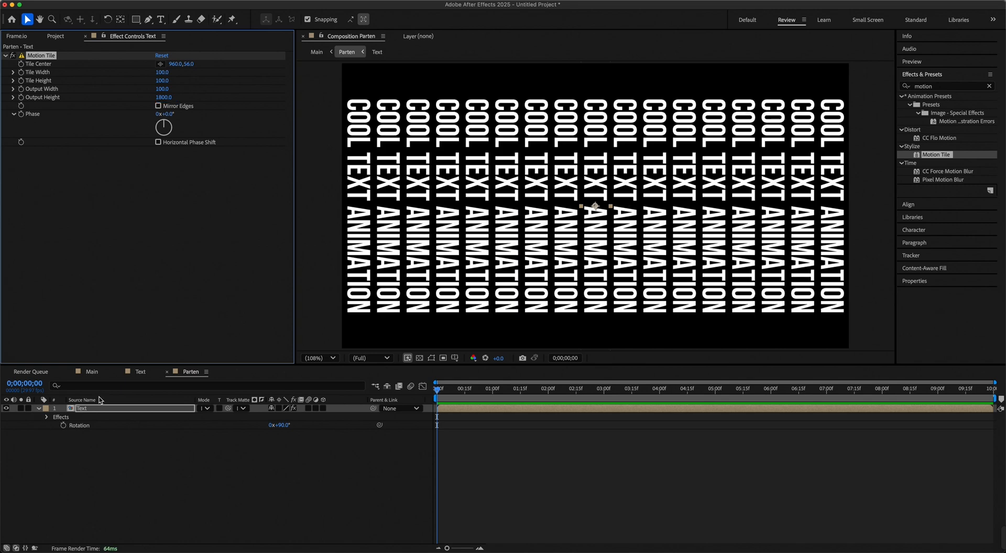
Find the CC Cylinder effect and apply it to the Parten layer in the Main composition.
click(92, 373)
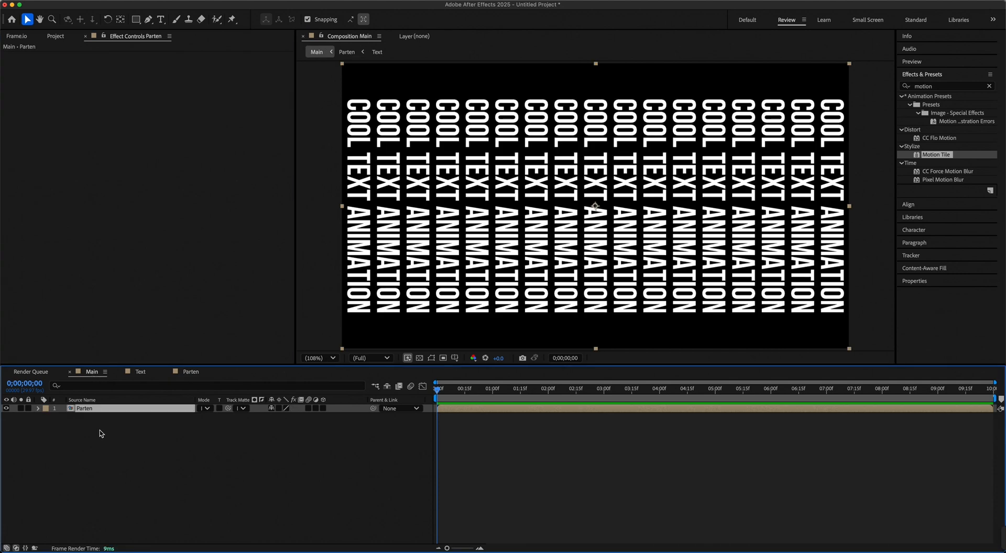
click(988, 87)
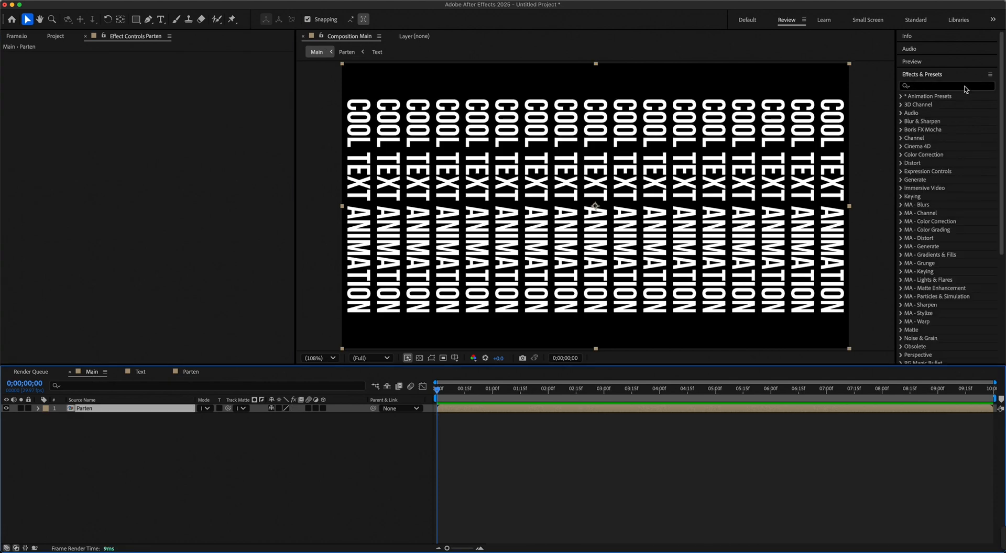
text(cc cy)
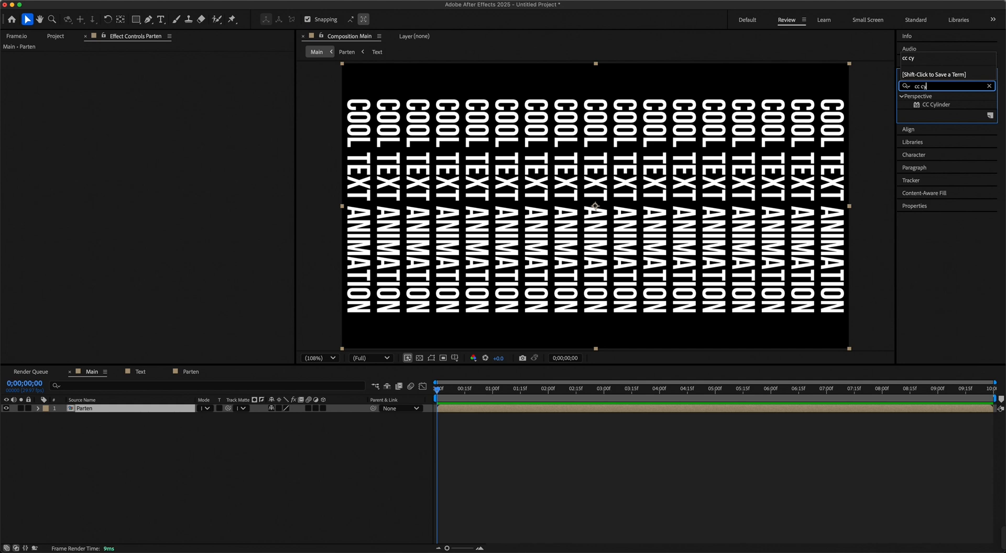
drag(936, 104, 177, 409)
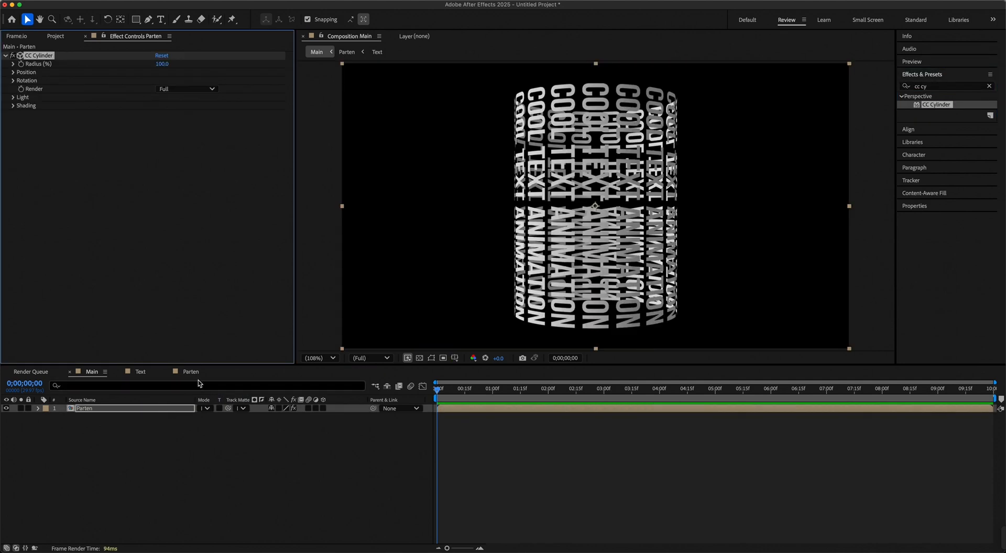
Set the CC Cylinder's Position Z to -160.
click(13, 73)
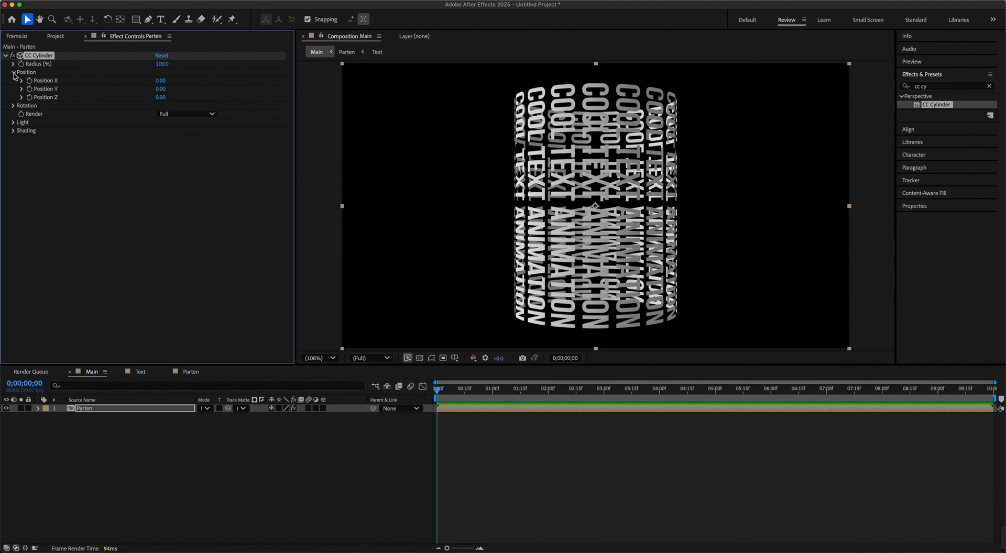
click(162, 98)
text(160)
key(Return)
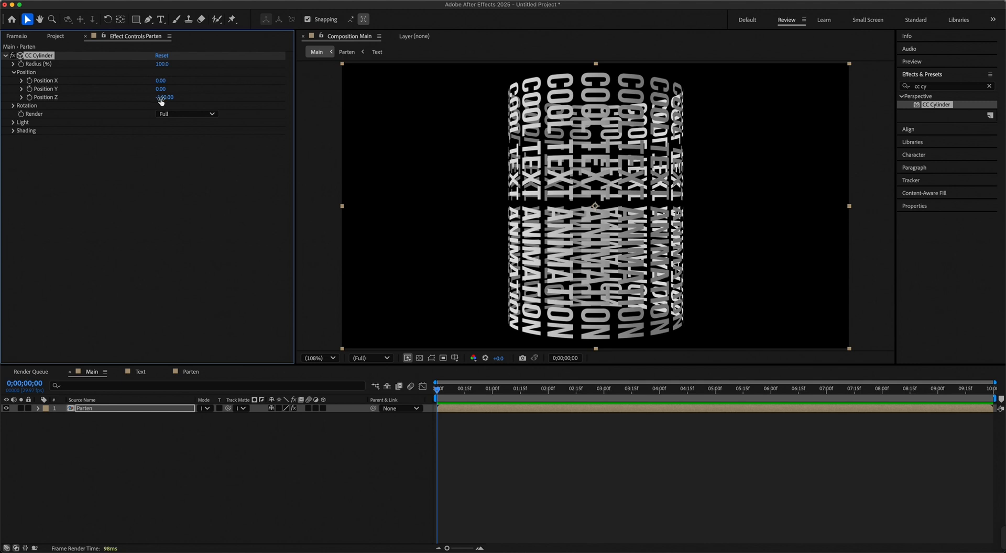
Set the CC Cylinder's Rotation X to 30° and Rotation Z to -90°.
click(13, 106)
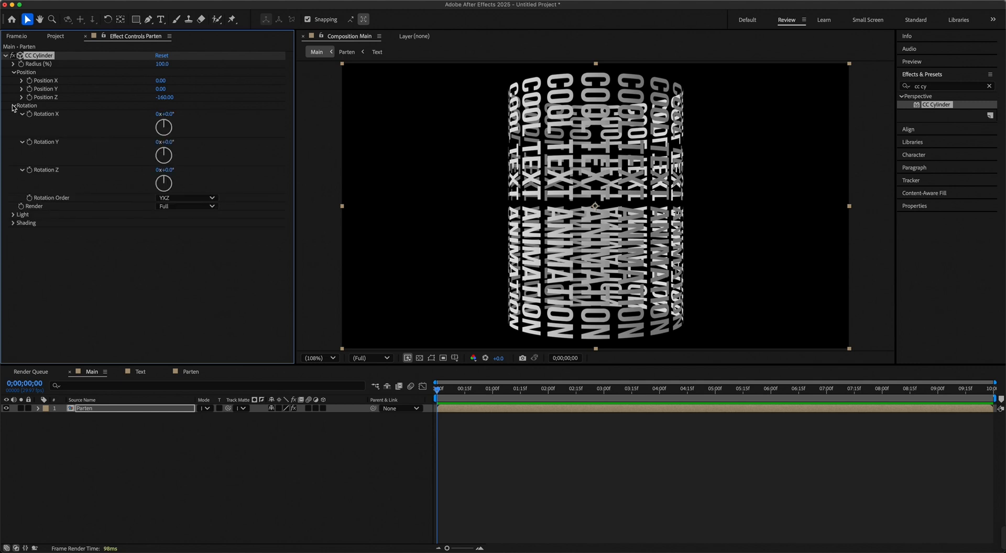
click(171, 115)
text(30)
key(Return)
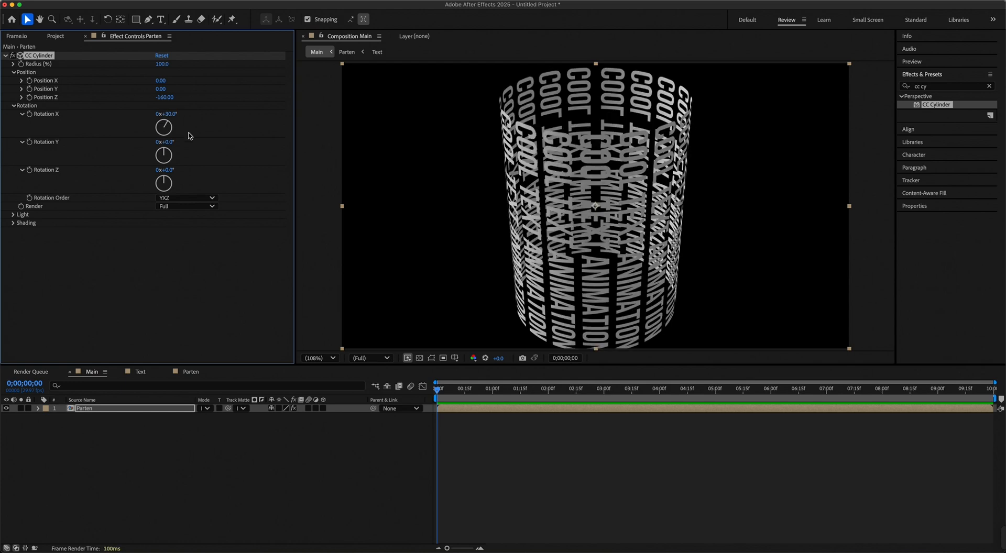
click(166, 170)
text(-90)
key(Return)
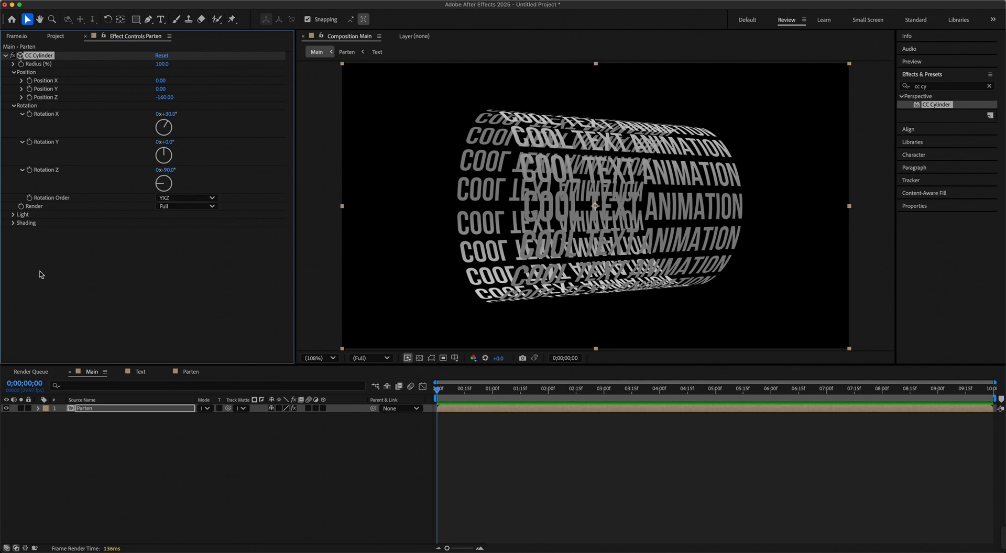
Set the CC Cylinder's Light Intensity to 90, Light Height to 20 and Light Direction to -30°.
click(14, 214)
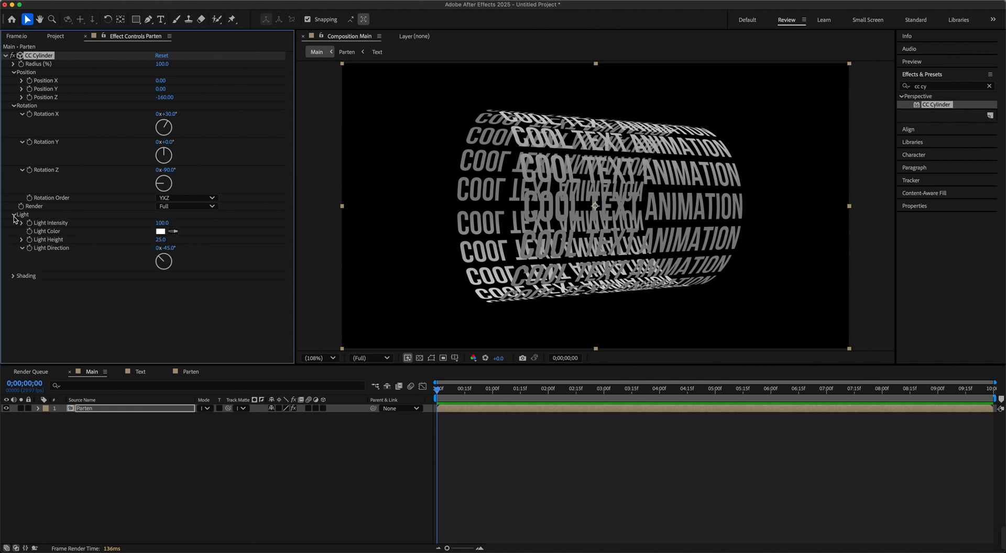
click(161, 224)
text(90)
key(Return)
click(159, 241)
text(20)
key(Return)
click(168, 252)
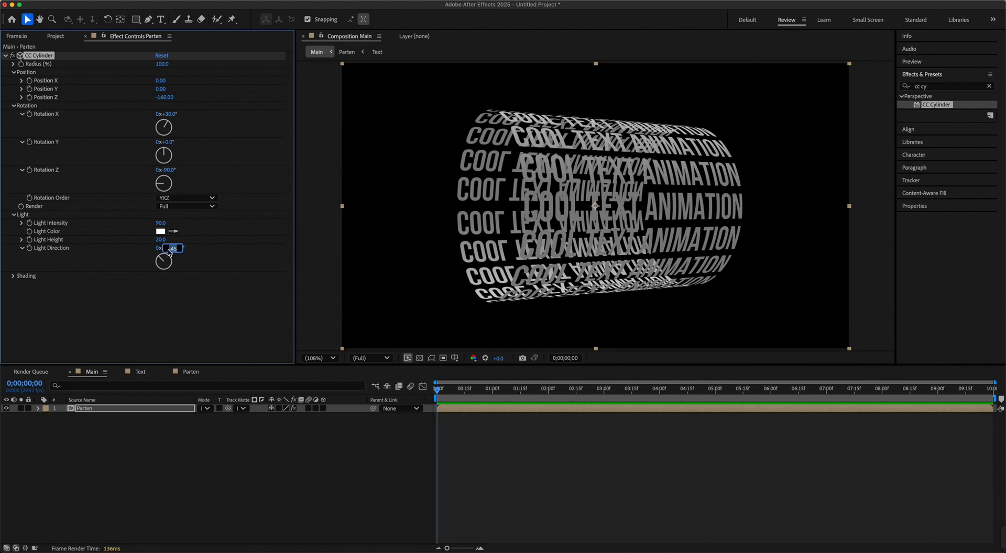
key(BackSpace)
text(-30)
key(Return)
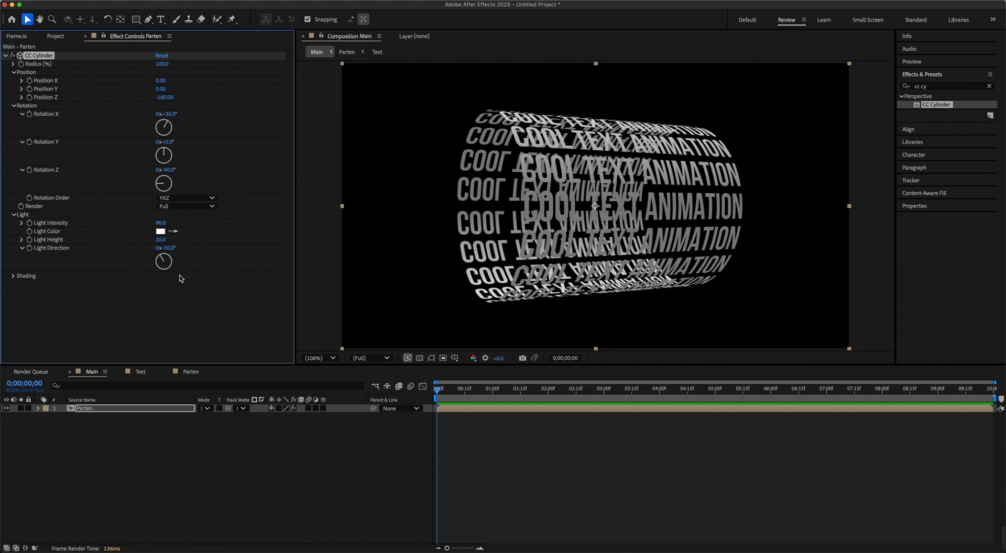
Set the CC Cylinder's shading to Diffuse 100 and Metal 0.
click(14, 277)
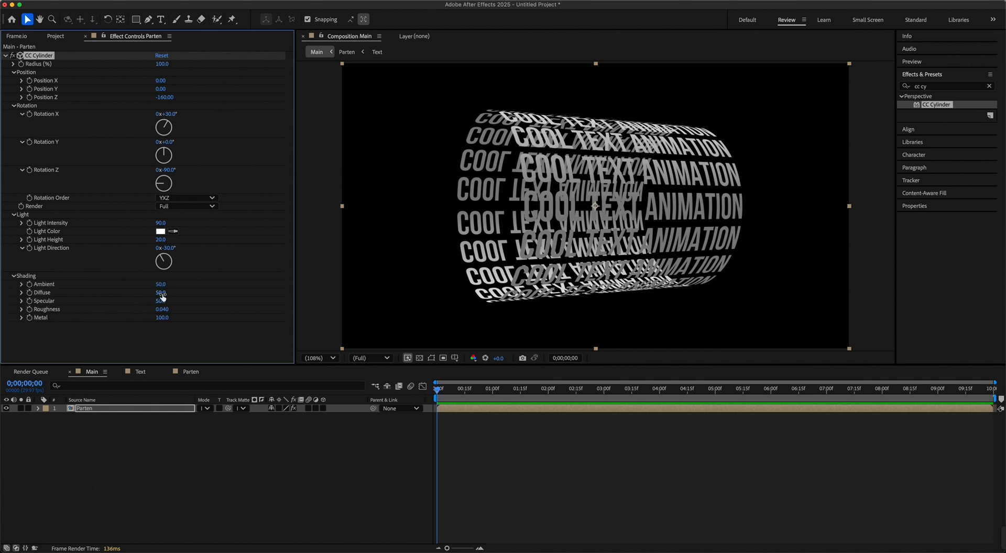
drag(161, 293, 66, 329)
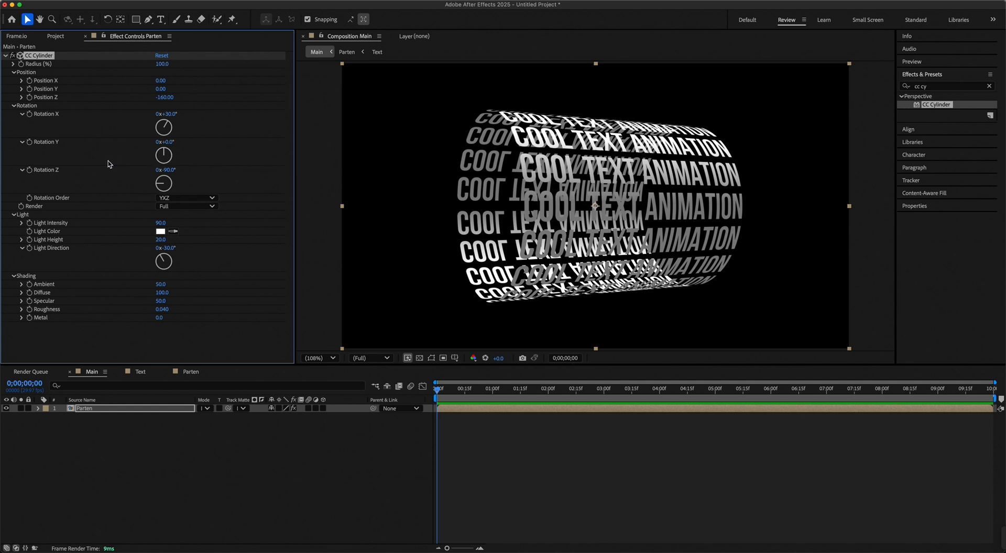
Add the expression time*25 to the CC Cylinder's Rotation Y so the cylinder spins continuously.
alt+click(29, 143)
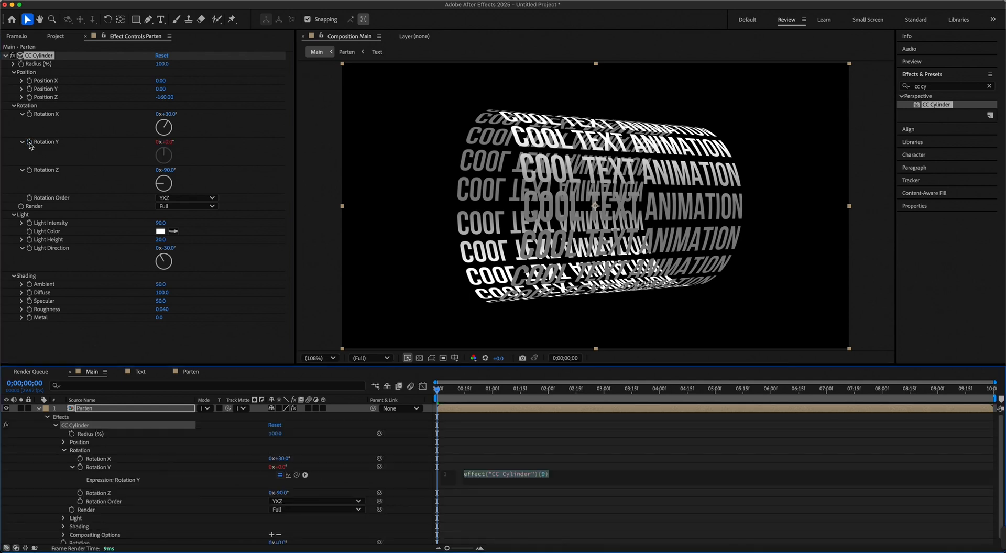
text(time)
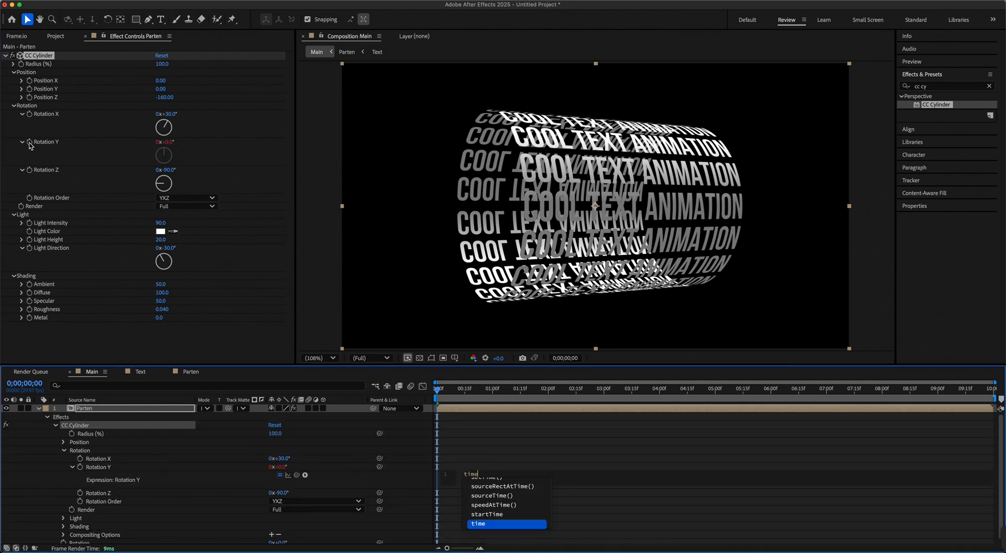
text(*25)
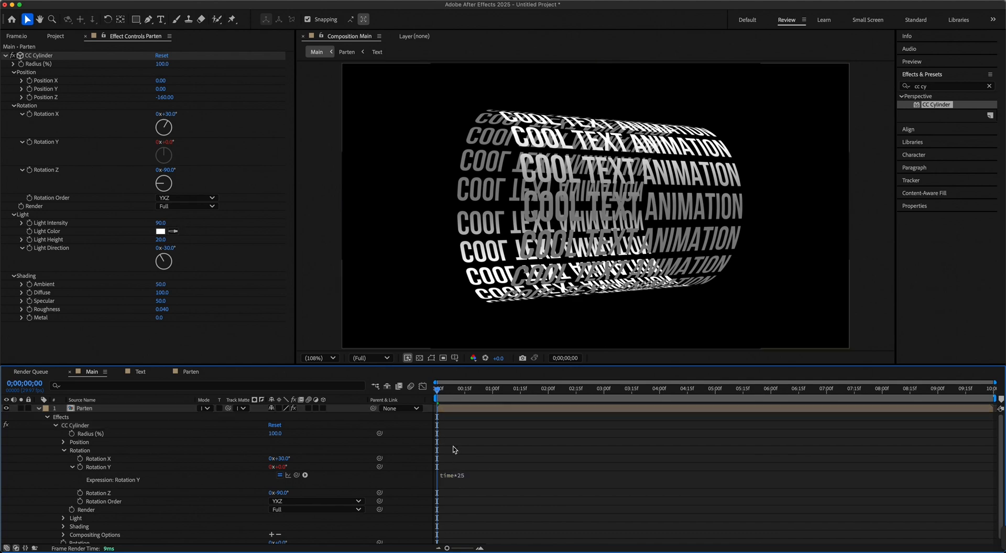
Preview the spinning cylinder from the start of the Main composition.
key(space)
click(439, 391)
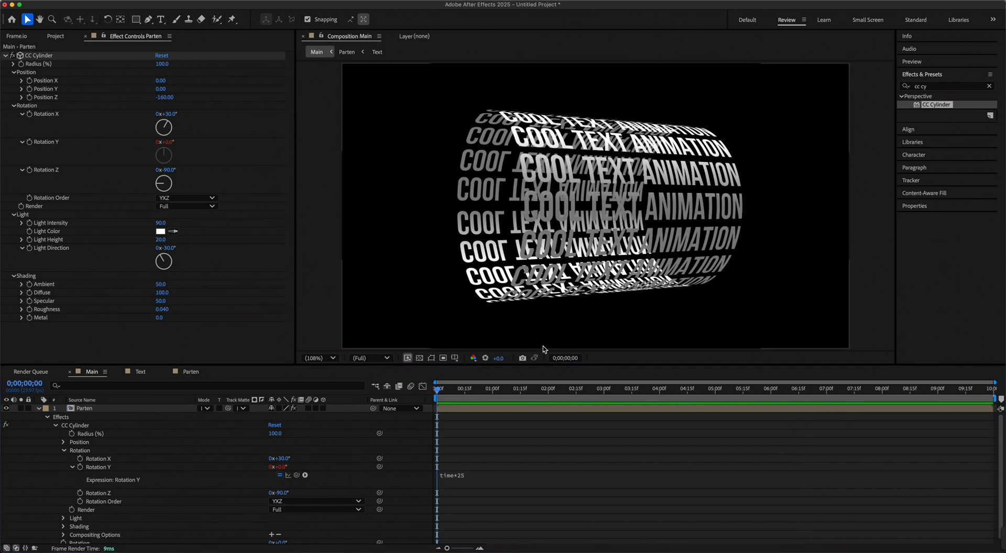
key(space)
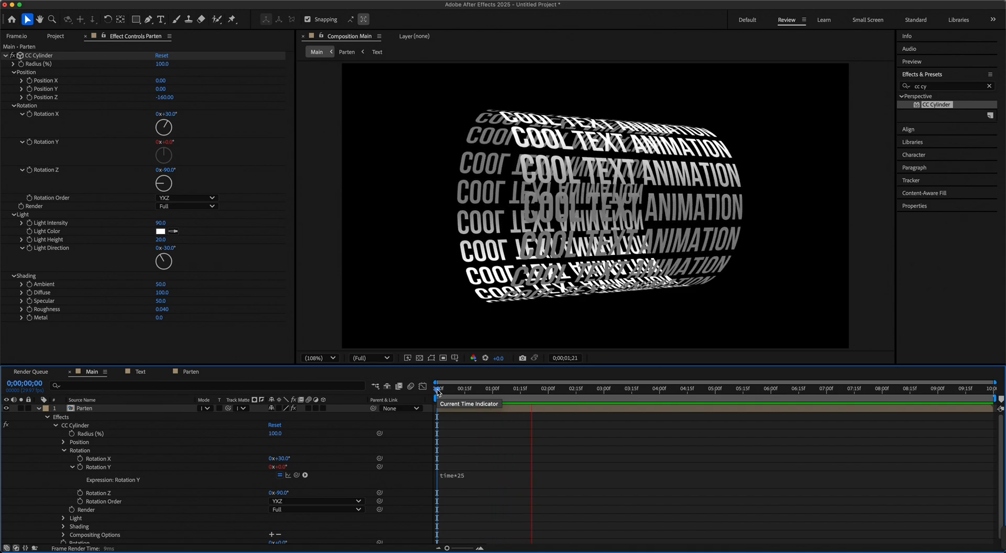
key(space)
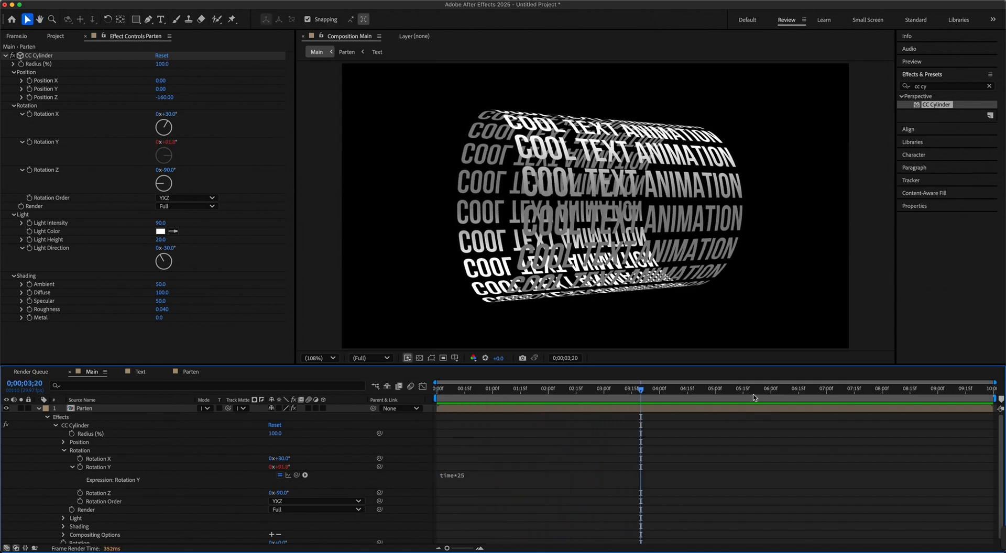
Keyframe the CC Cylinder's Rotation X at 30° on 0;00;05;00 and at 206° on 0;00;09;28.
click(716, 397)
click(40, 409)
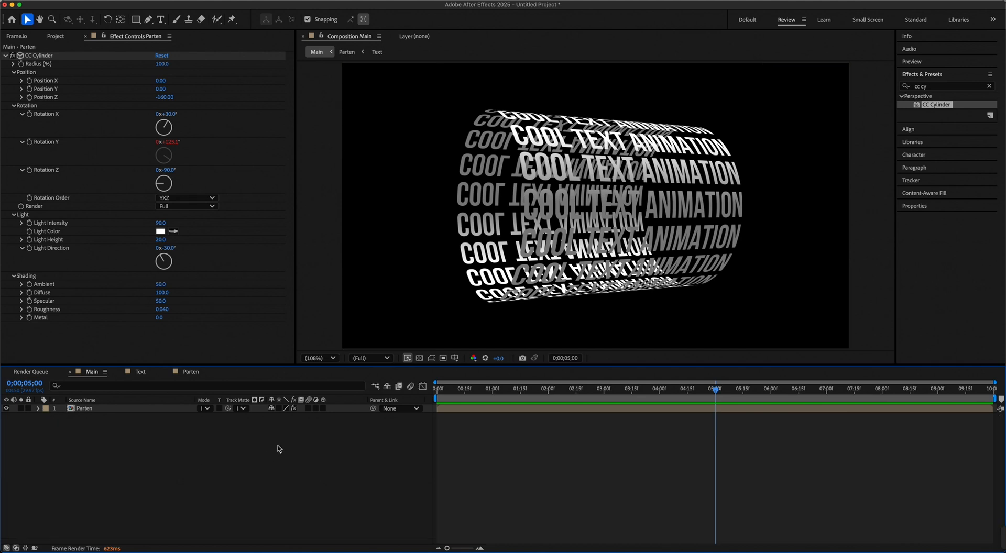
click(33, 119)
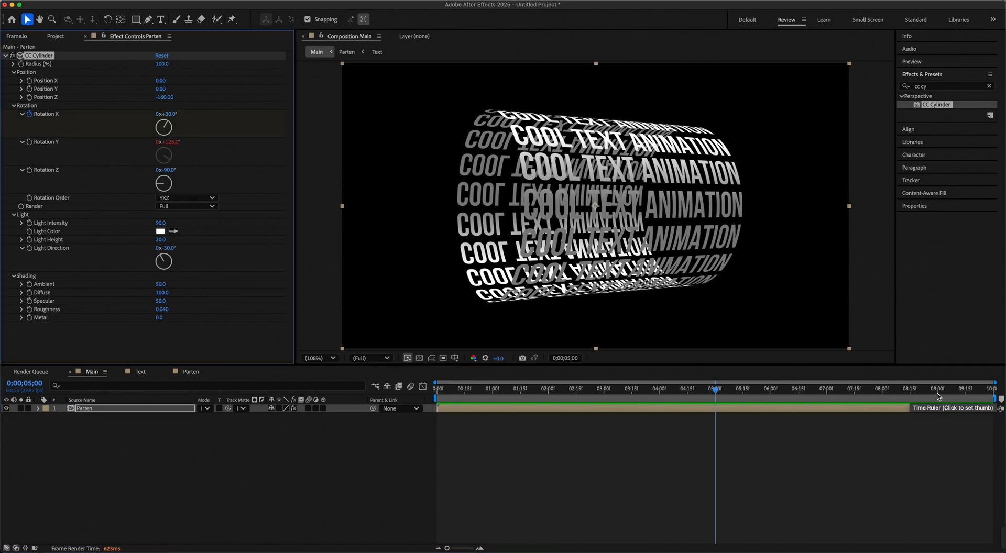
click(990, 394)
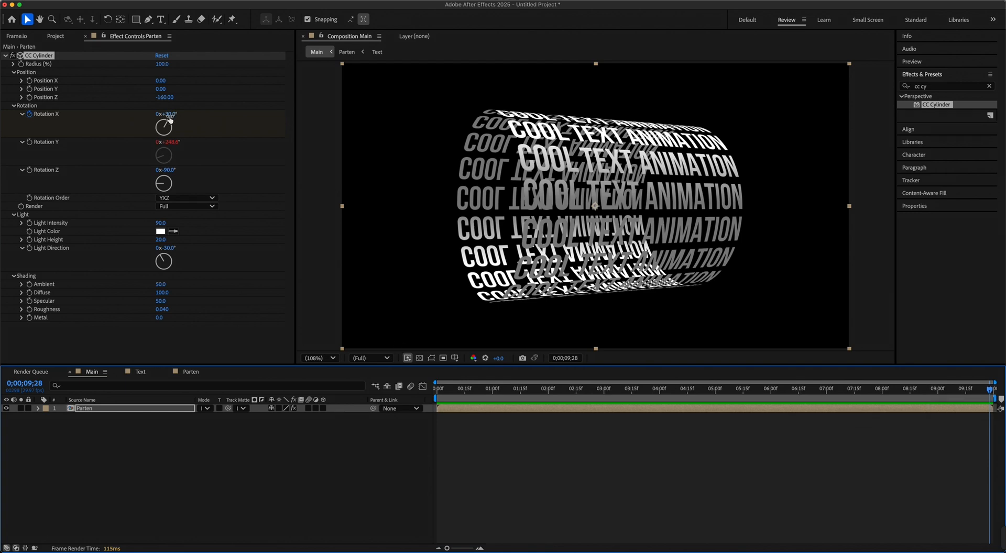
drag(169, 119, 261, 119)
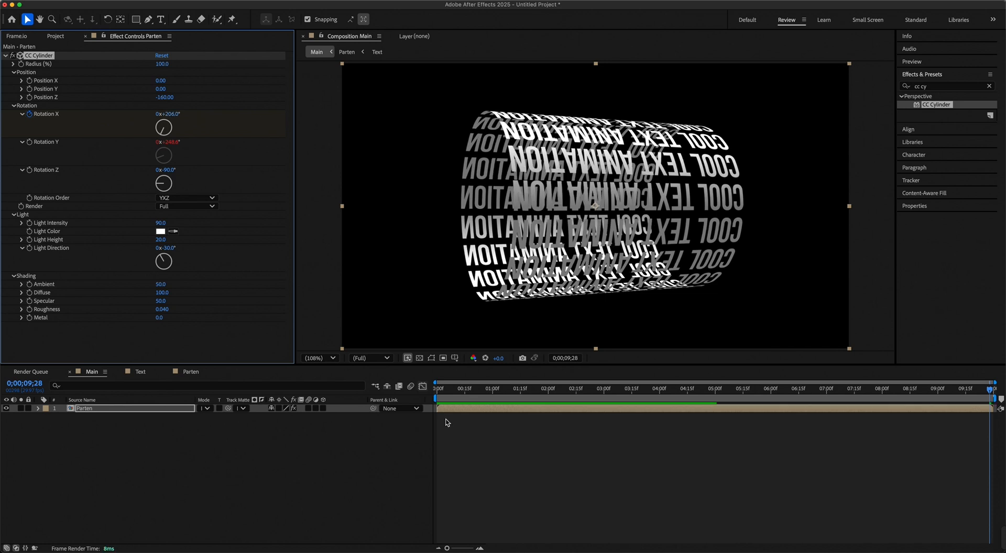
Reveal the Parten layer's two Rotation X keyframes and apply Easy Ease to both.
key(u)
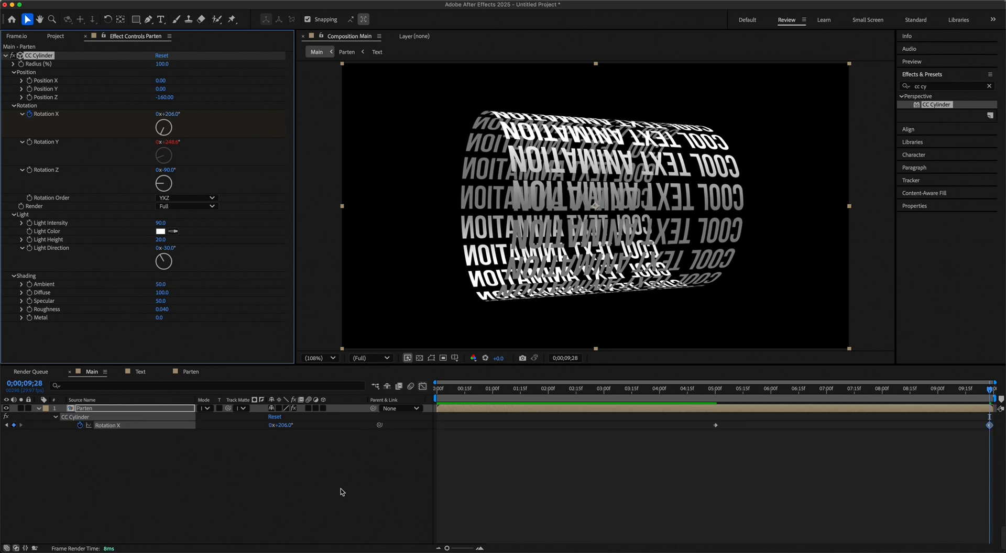
click(706, 420)
drag(706, 423, 998, 445)
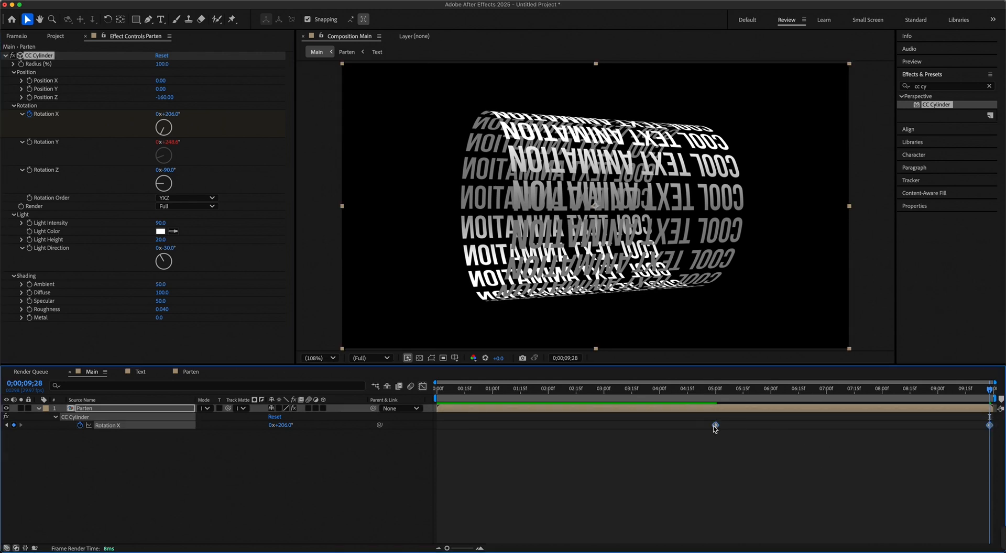
right_click(715, 426)
mouse_move(809, 542)
click(849, 479)
Reshape the Rotation X speed graph so the speed peaks at about 06:15 and eases out gradually toward the last keyframe.
click(423, 386)
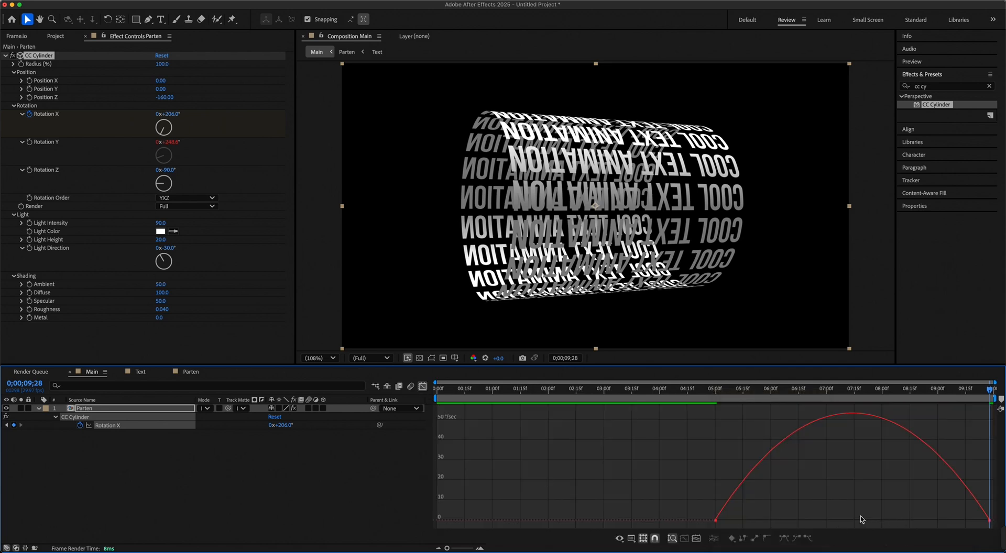
drag(703, 508, 996, 490)
drag(943, 517, 894, 519)
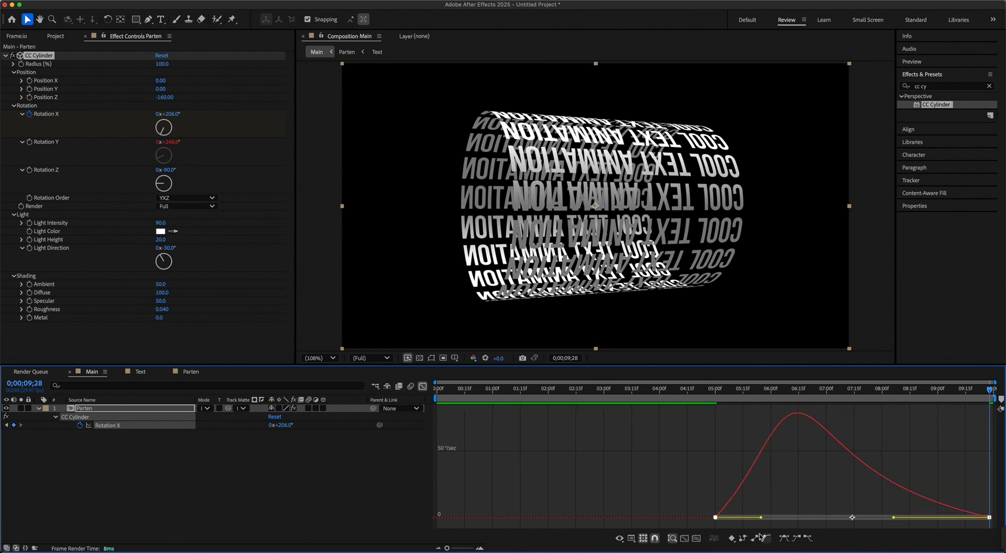
Collapse the Parten layer's properties, close the Graph Editor and preview the eased cylinder animation from the start.
click(38, 409)
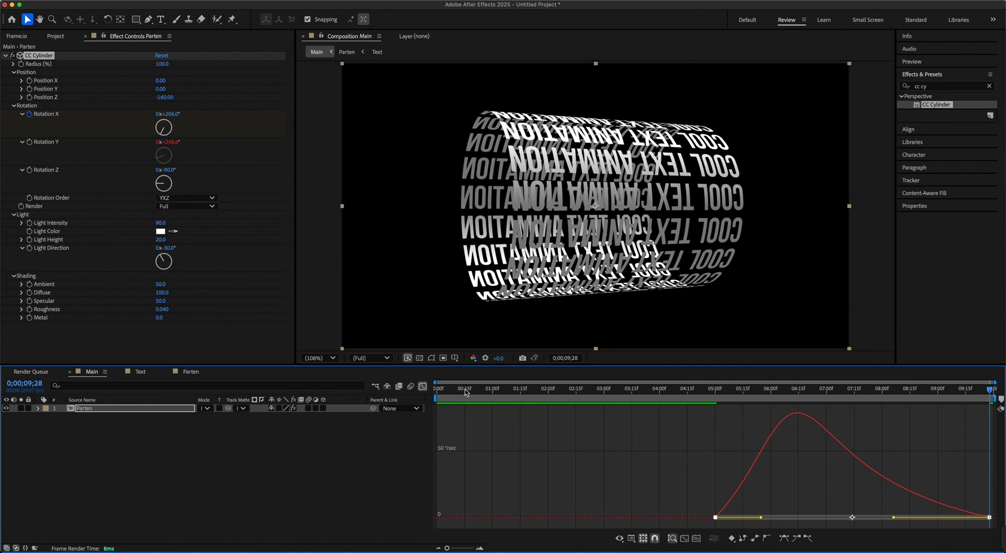
key(Home)
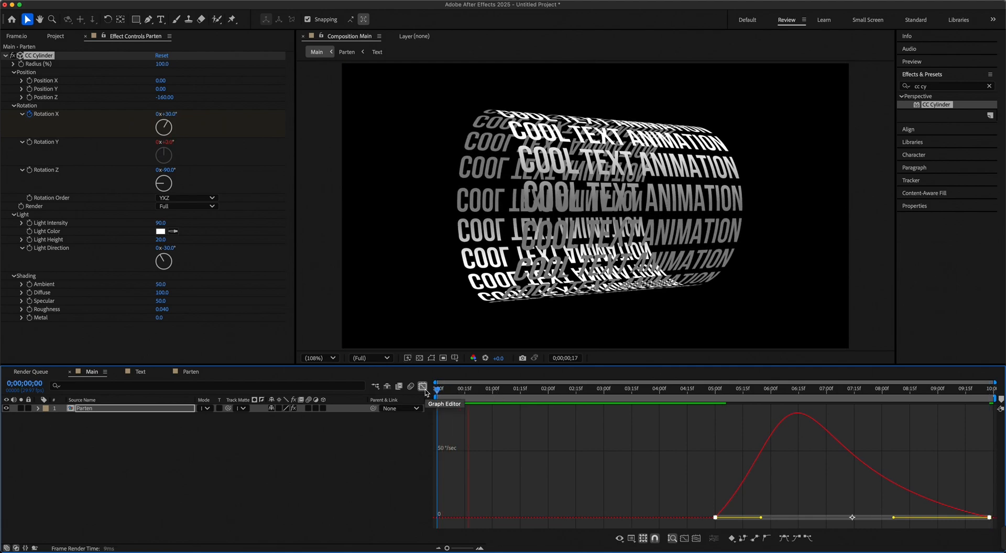
click(423, 388)
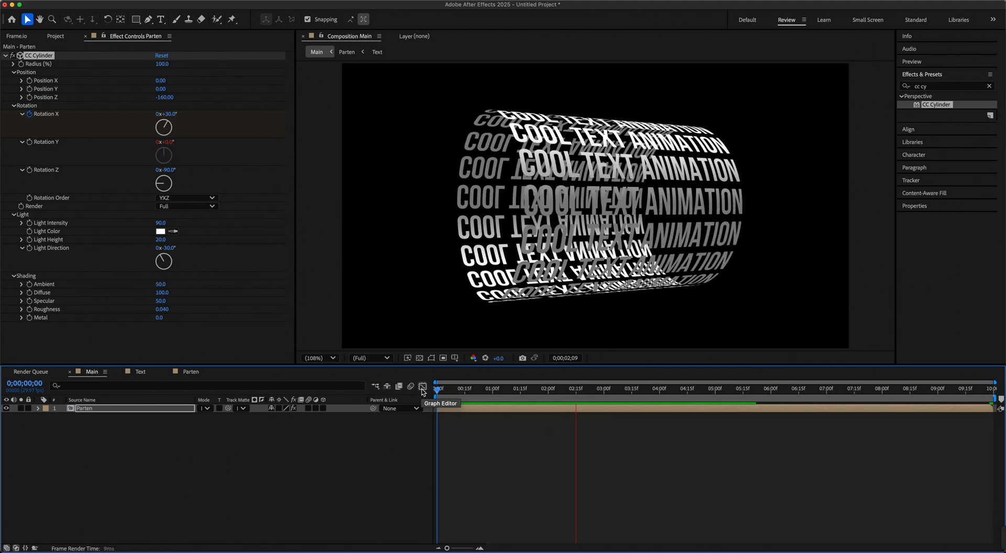